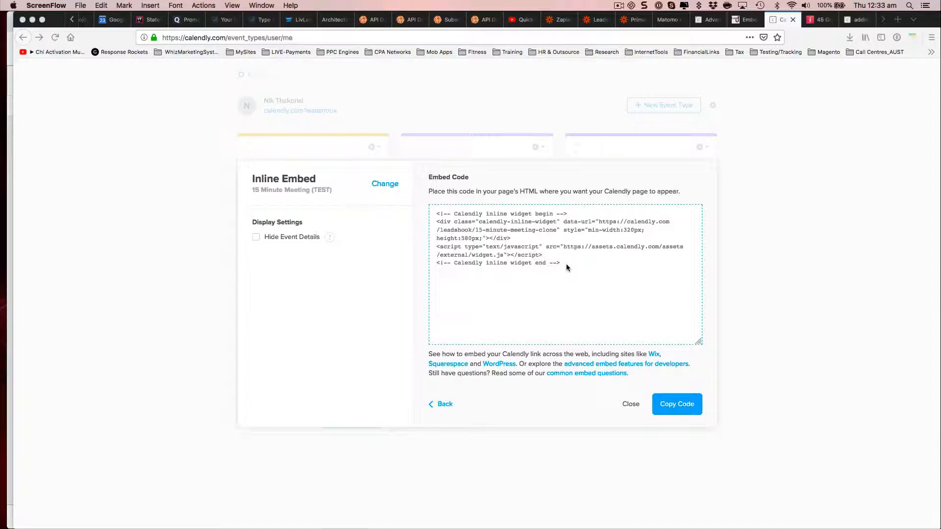
Step: Copy the Calendly inline embed code for the 15 Minute Meeting
click(564, 265)
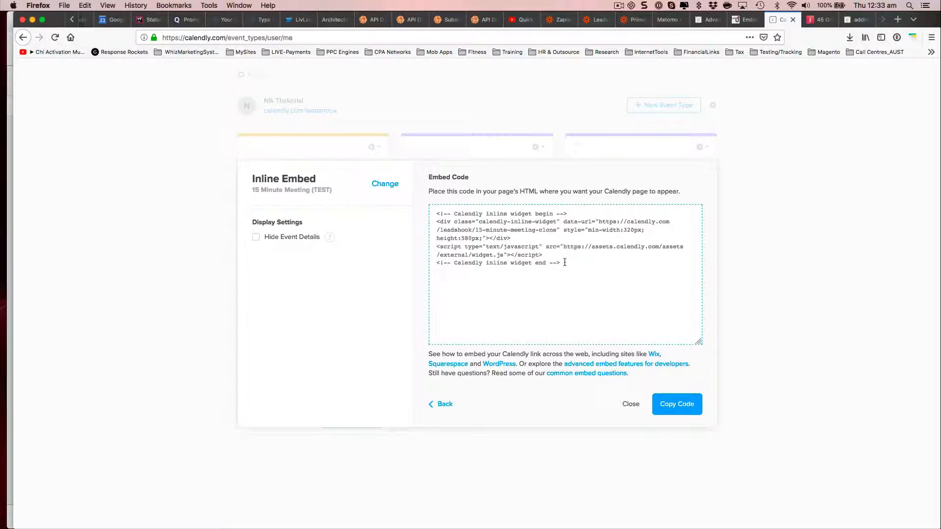
drag(563, 263, 588, 267)
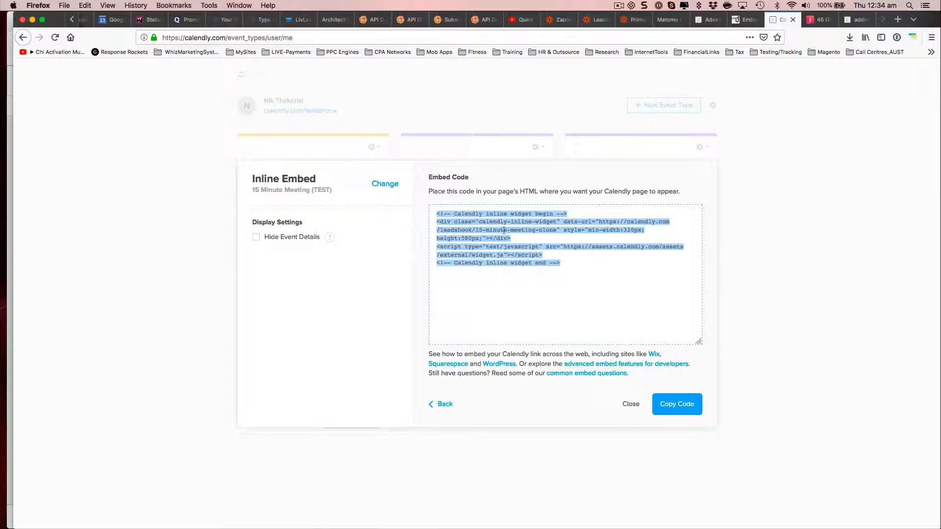
right_click(502, 227)
click(521, 260)
key(super+Tab)
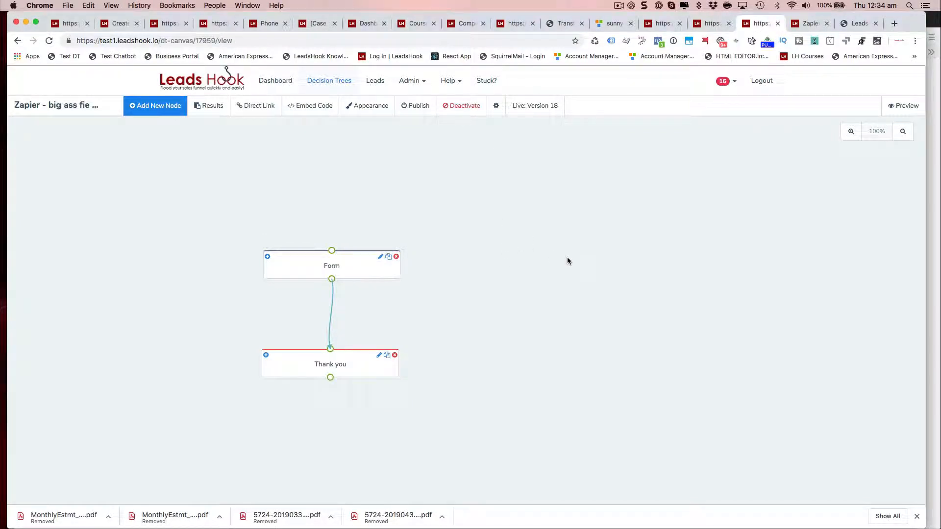
Step: Move the Form and Thank you nodes higher on the canvas and open the Thank you node
drag(342, 272, 395, 188)
drag(380, 373, 435, 267)
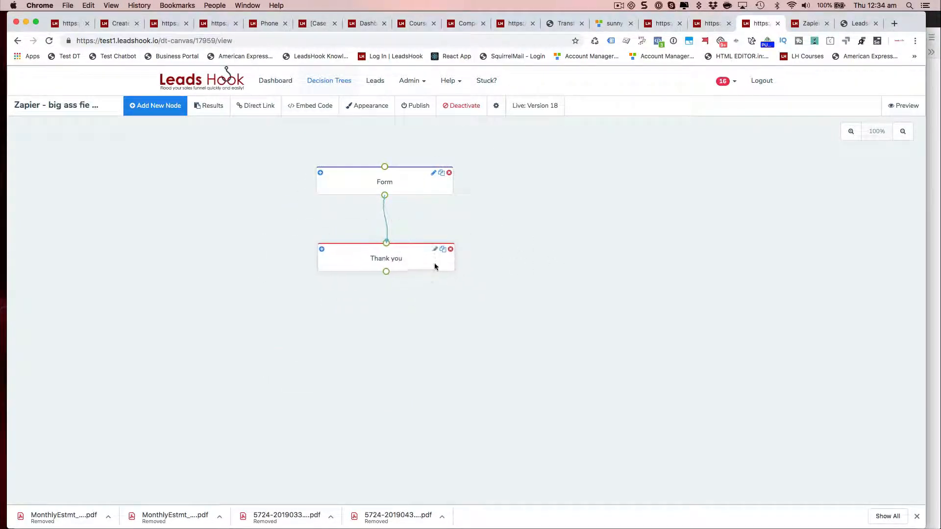
double_click(391, 258)
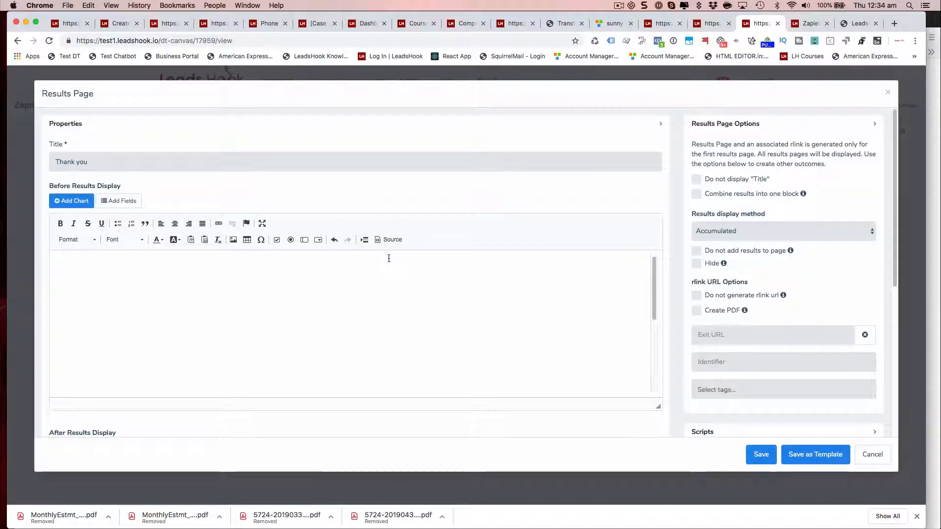
Step: Switch the results page editor to source view and examine the existing Calendly embed code's full_name parameter
click(390, 239)
text(<!-- Calendly inline widget begin --> <div class="calendly-inline-widget" data-url="https://calendly.com/leadshook/15-minute-meeting-clone/?full_name=Nik" style="min-width:320px;height:580px;">&nbsp;</div> <script type="text/javascript" src="https://assets.calendly.com/assets/external/widget.js"></script><!-- Calendly inline widget end -->)
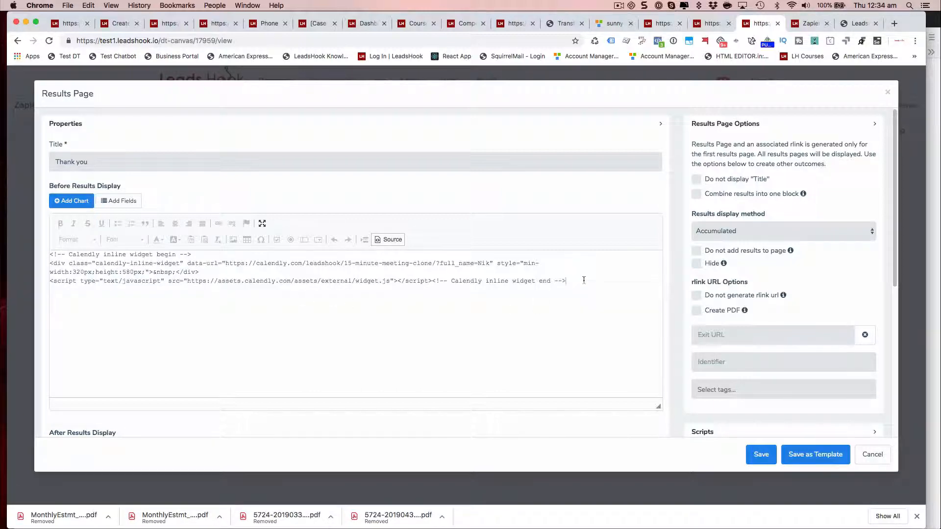
drag(585, 281, 78, 242)
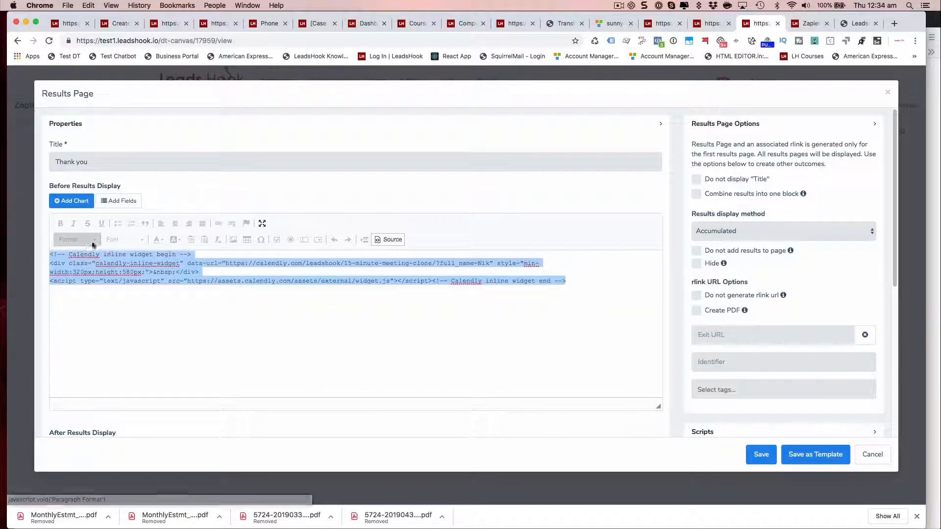
click(123, 293)
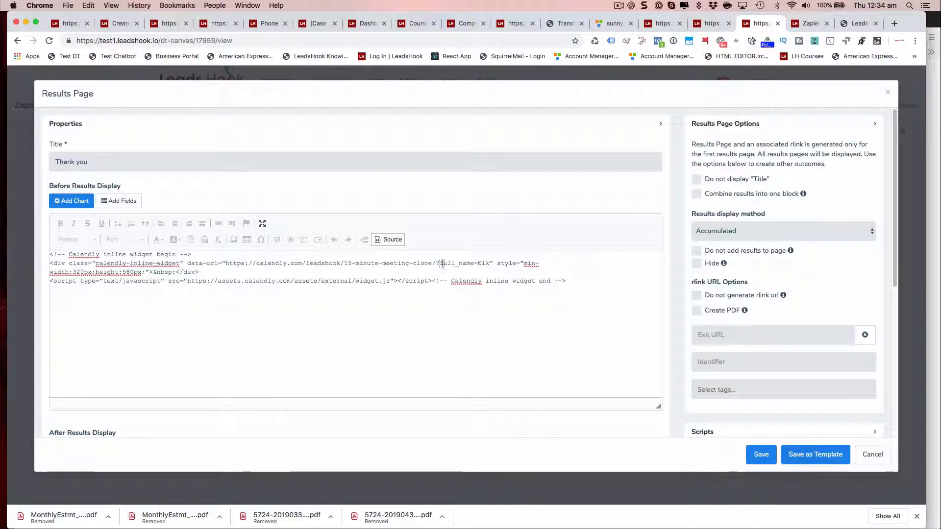
drag(439, 263, 490, 260)
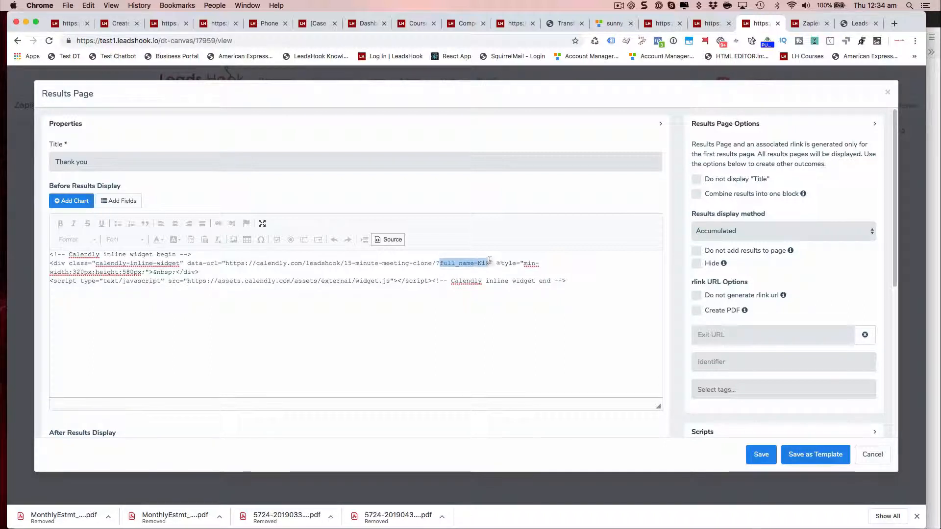
click(450, 264)
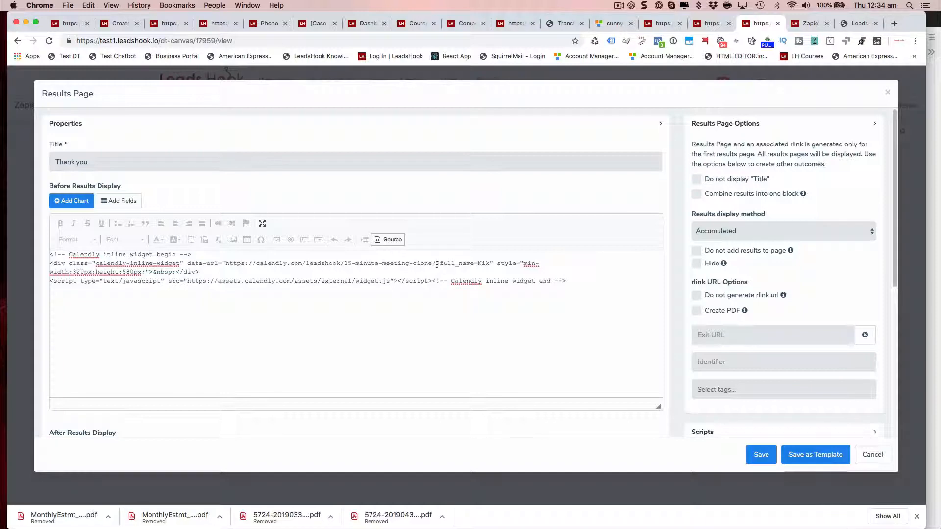
drag(436, 263, 491, 265)
click(575, 280)
text(<!-- Calendly inline widget begin --> <div class="calendly-inline-widget" data-url="https://calendly.com/leadshook/15-minute-meeting-clone" style="min-width:320px;height:580px;"></div> <script type="text/javascript" src="https://assets.calendly.com/assets/external/widget.js"></script> <!-- Calendly inline widget end -->)
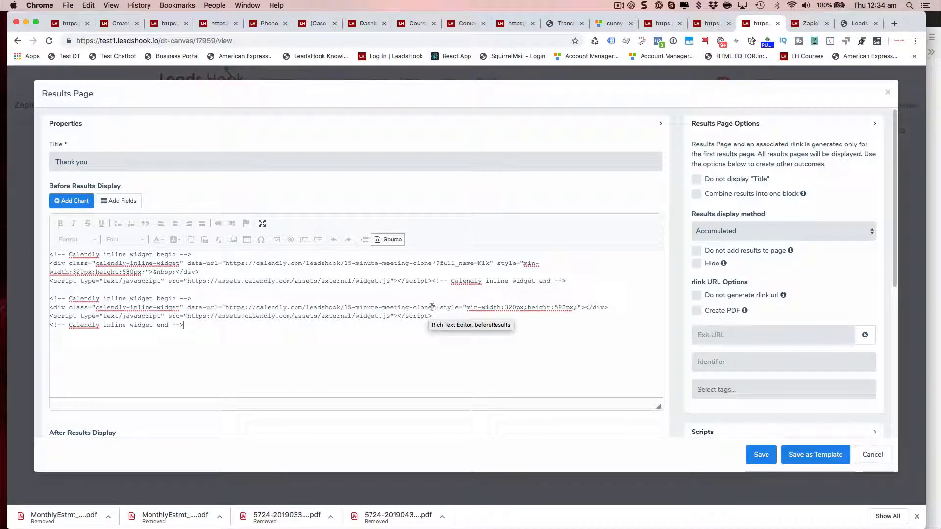
drag(432, 307, 233, 307)
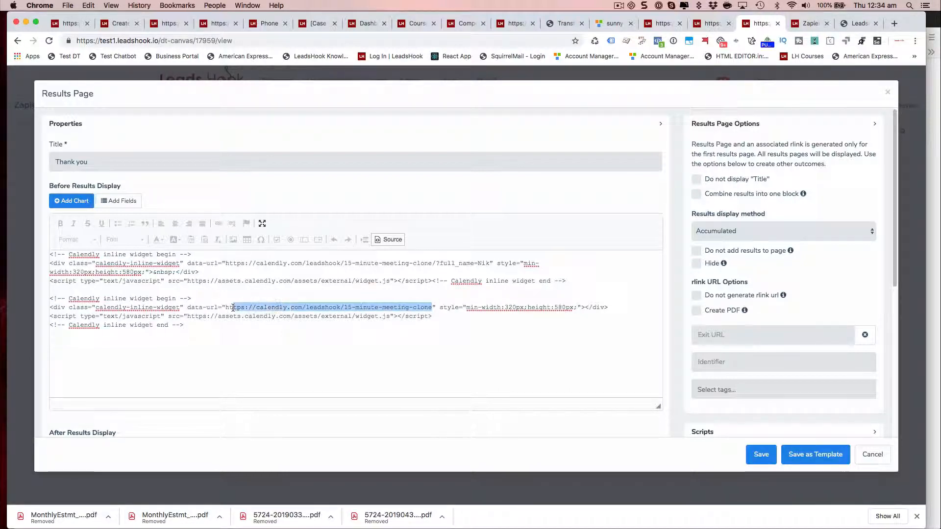
click(433, 307)
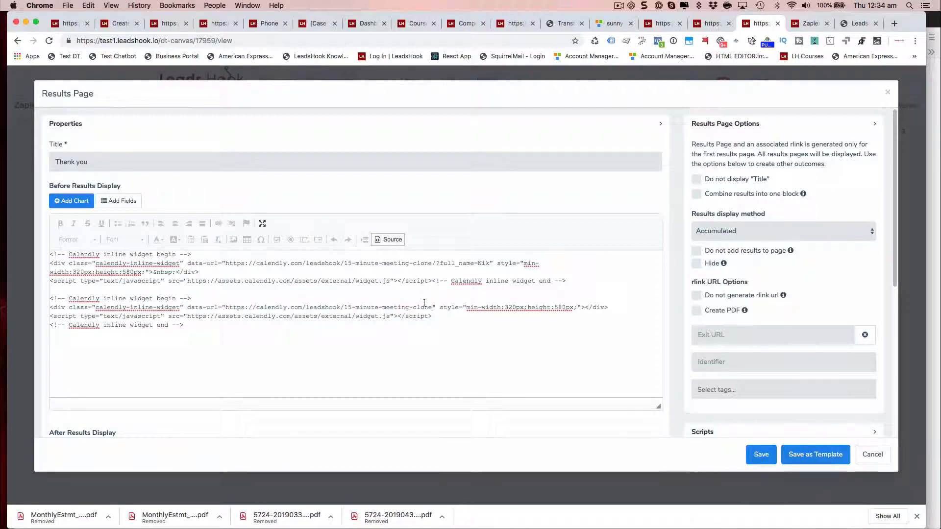
text(/)
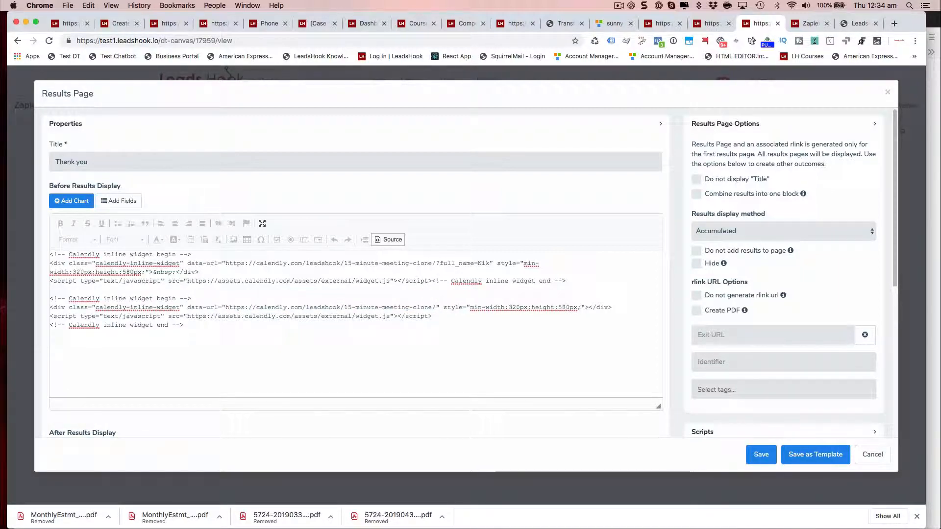
click(451, 320)
drag(185, 326, 44, 296)
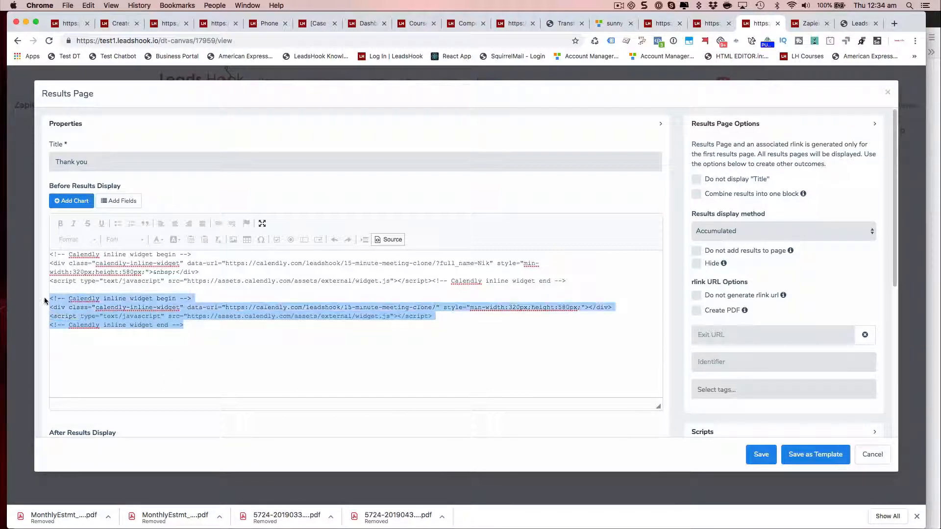
key(BackSpace)
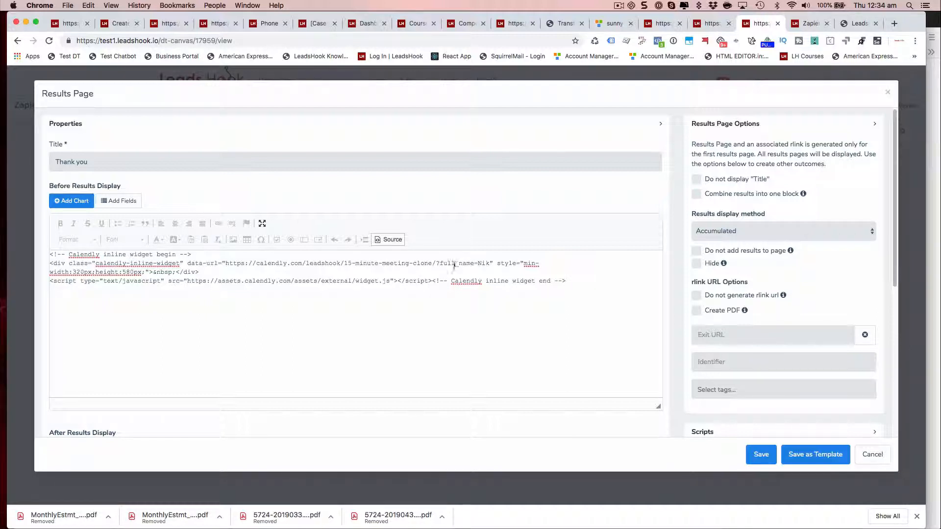
Step: Append &email={email} to the embed URL right after the full_name parameter
click(490, 264)
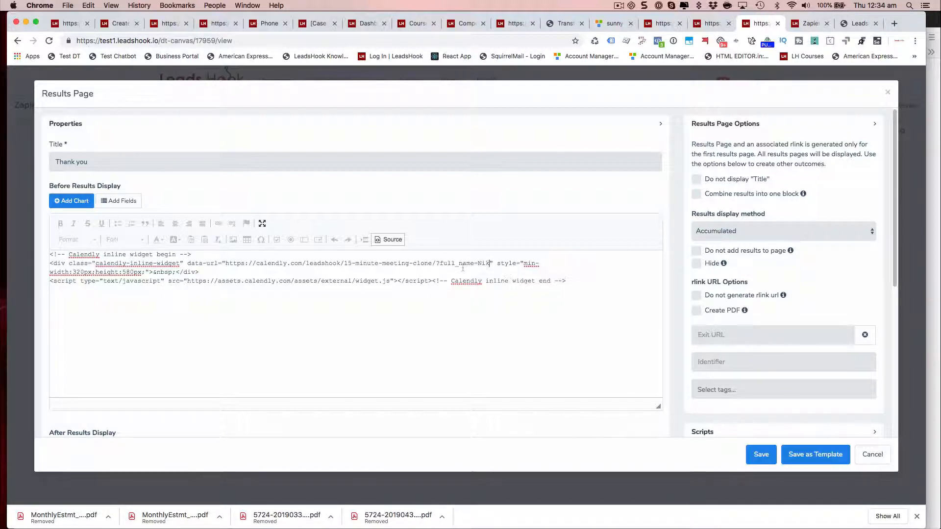
text(&email=)
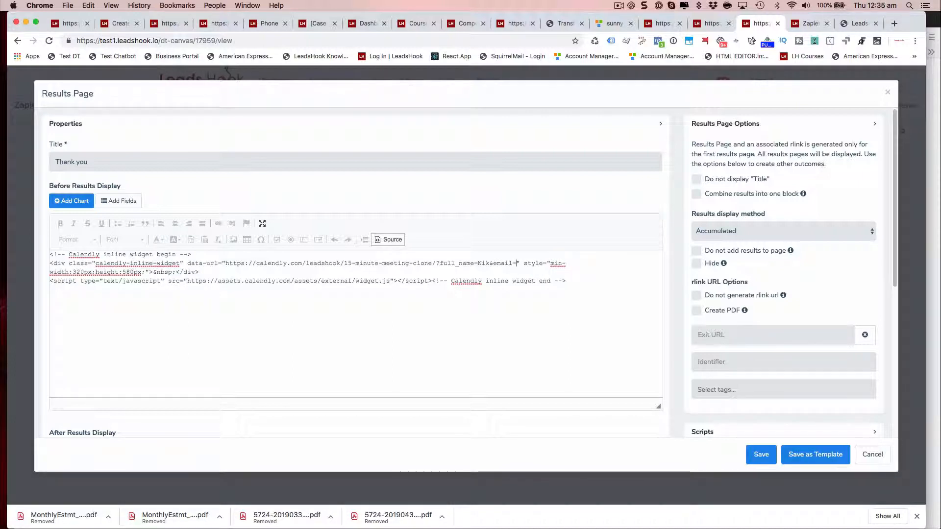
text(email)
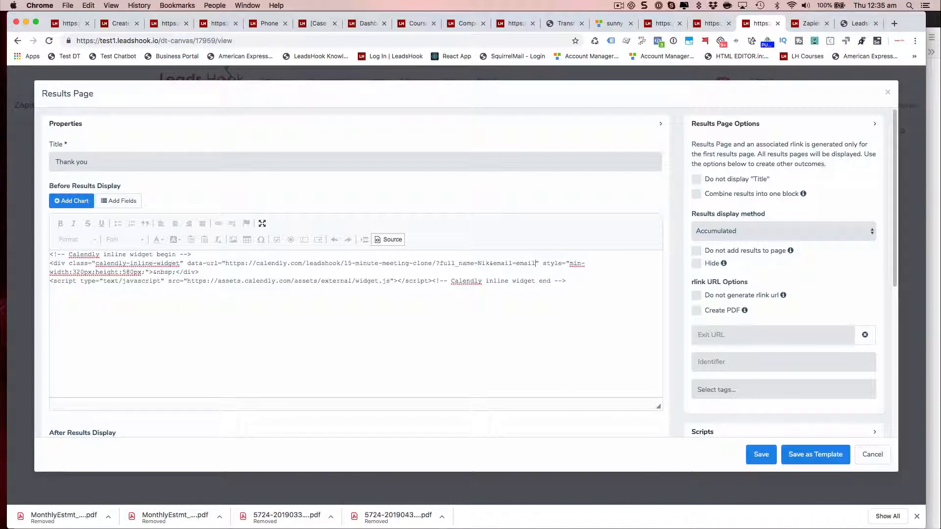
text(})
key(Left)
key(Left)
key(Left)
key(Left)
key(Left)
text({)
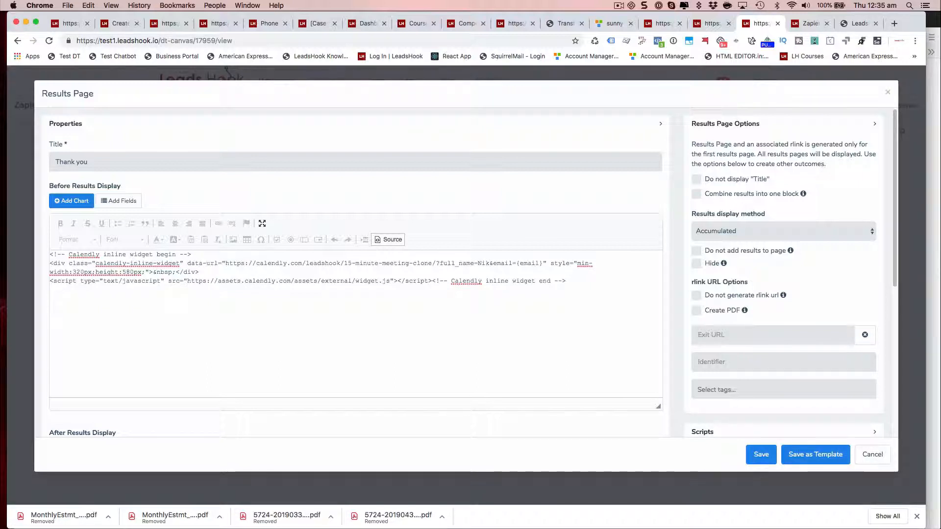
Step: Replace the full_name value Nik with the {first_name} placeholder in the embed URL
key(BackSpace)
key(BackSpace)
key(BackSpace)
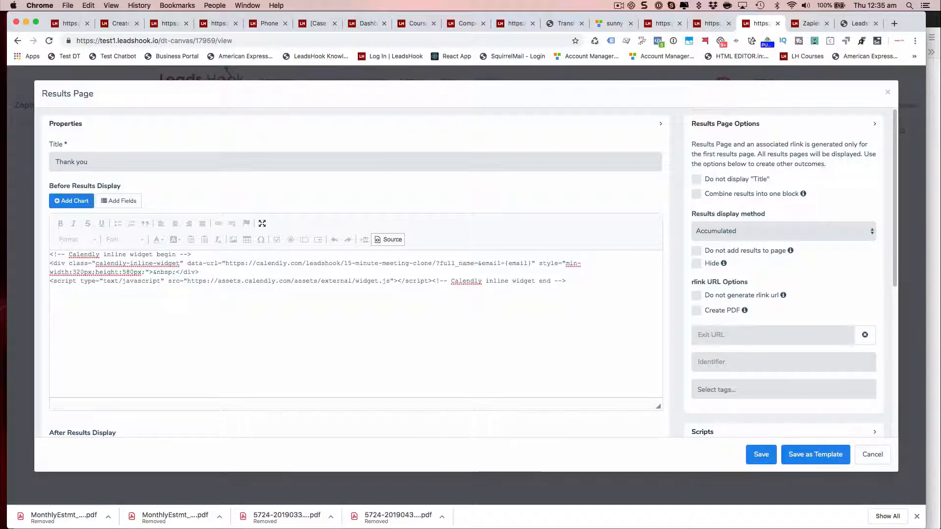
text({)
text(first_name)
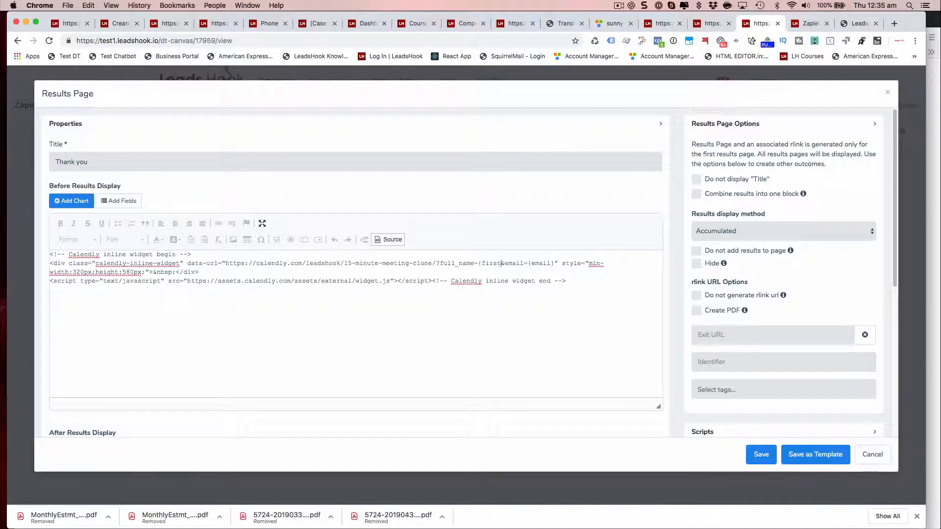
text(})
key(Left)
key(Left)
key(Left)
key(Left)
key(Left)
key(Left)
key(Left)
key(Left)
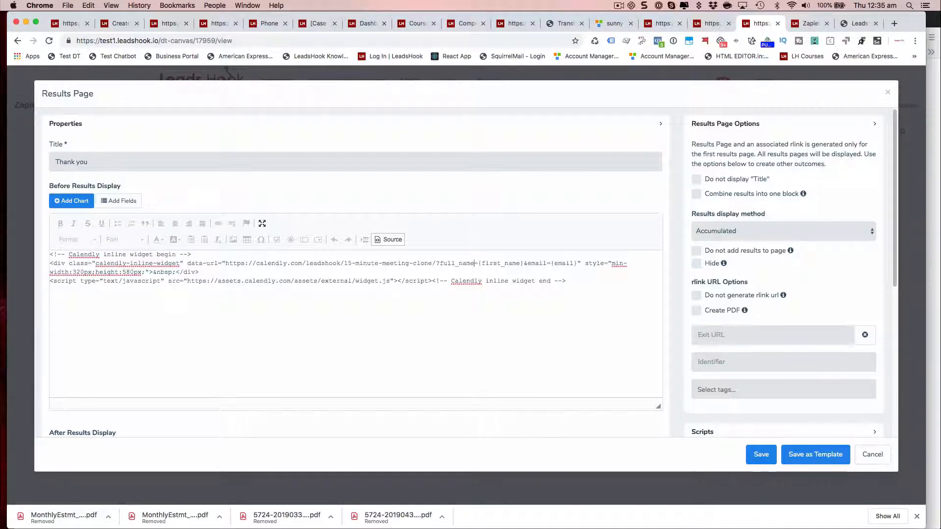
key(Right)
key(Right)
key(Right)
key(Right)
key(Right)
key(Right)
key(Right)
key(Right)
key(Right)
key(BackSpace)
key(Left)
key(Left)
click(448, 263)
key(Left)
key(Left)
key(Left)
key(Left)
click(570, 263)
Step: Switch to the live survey tab and inspect the Calendly form's Full Name and e-mail input fields in developer tools
click(811, 25)
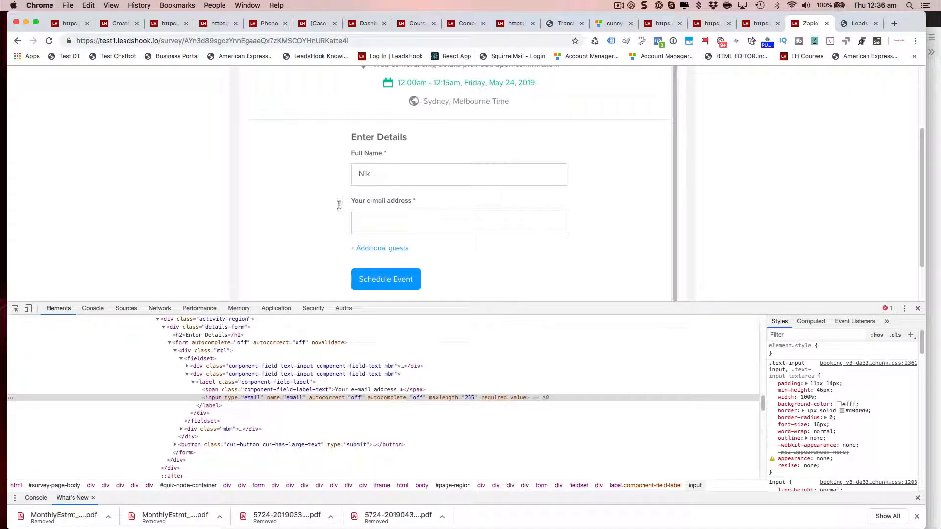
click(381, 171)
click(14, 308)
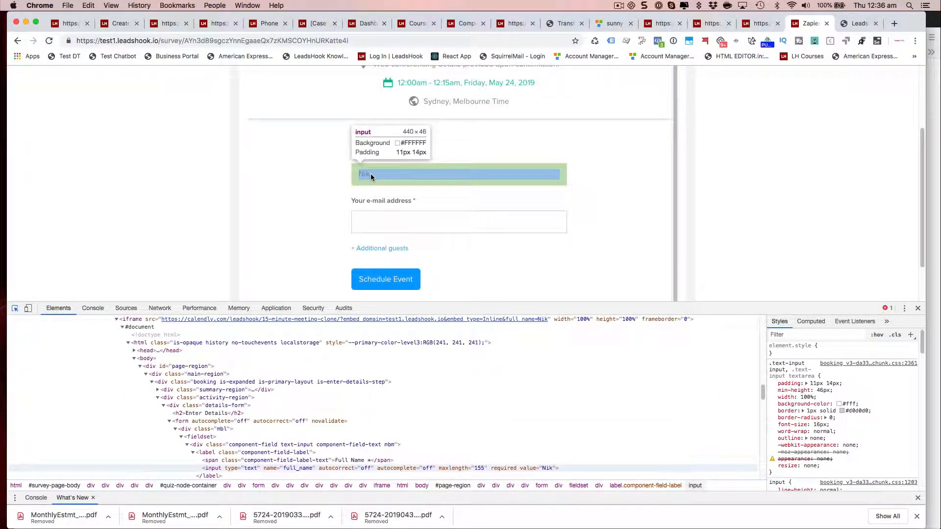
click(370, 173)
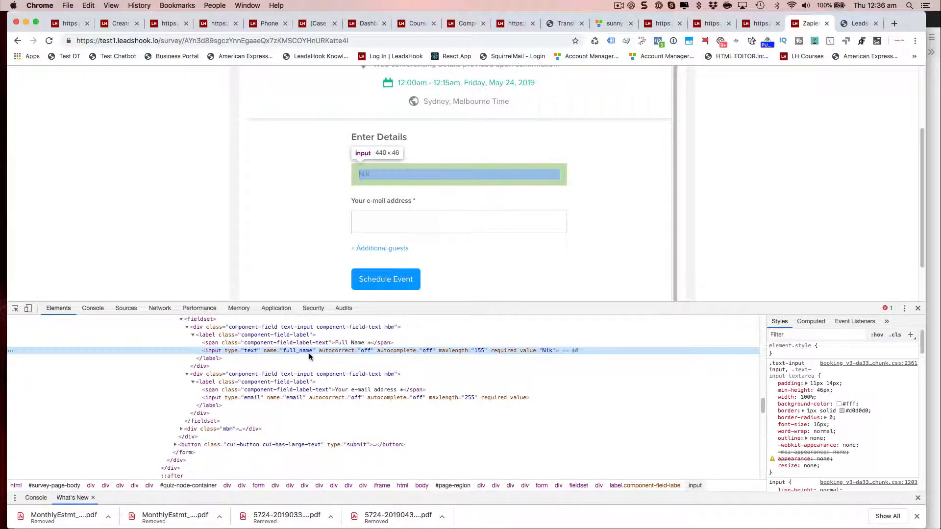
click(370, 222)
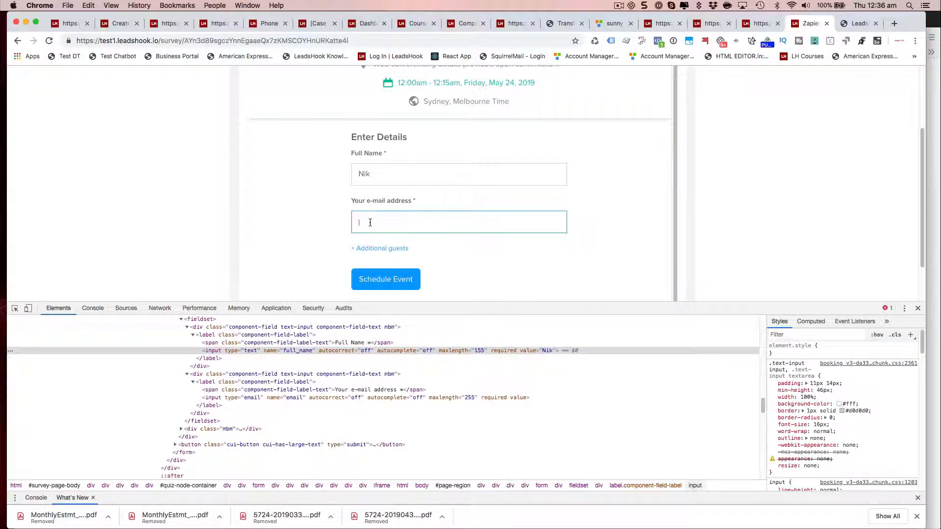
click(15, 308)
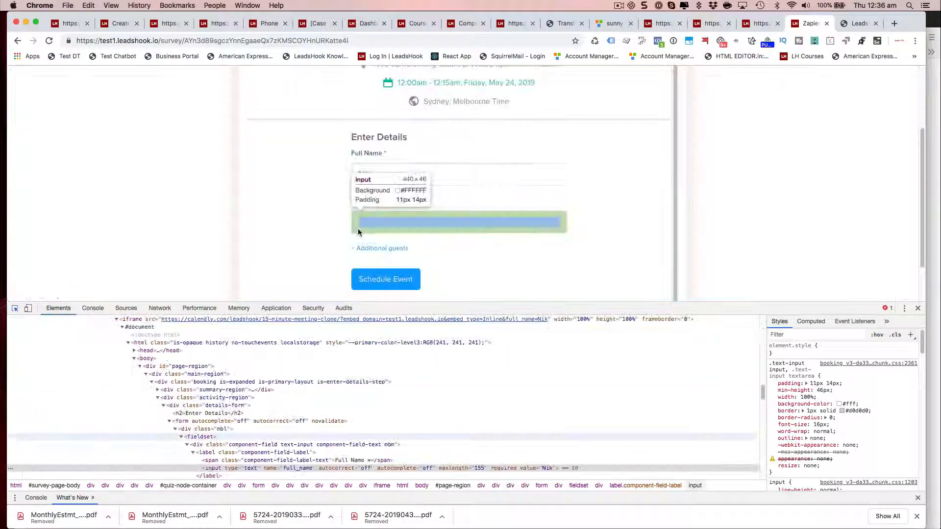
click(358, 232)
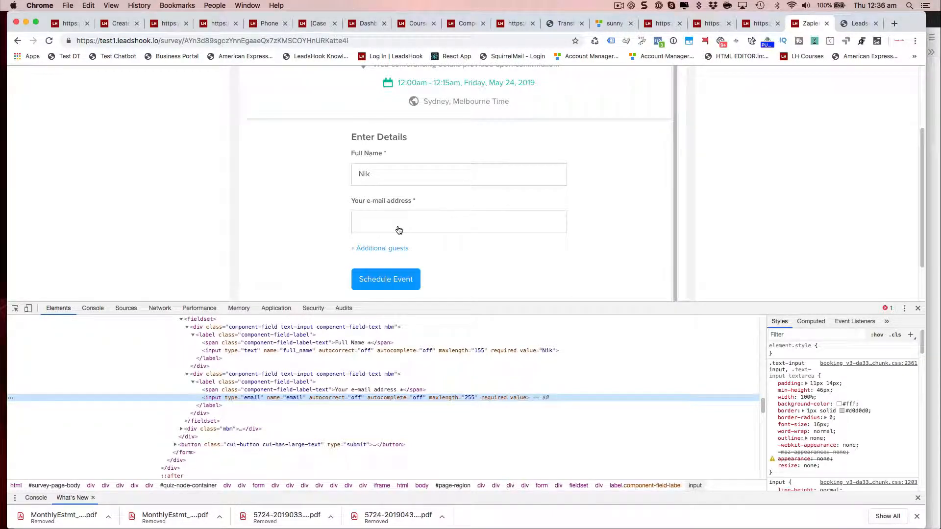
Step: Switch to the Calendly help article on adding contact details from the URL and read its custom-question parameter table
key(super+Tab)
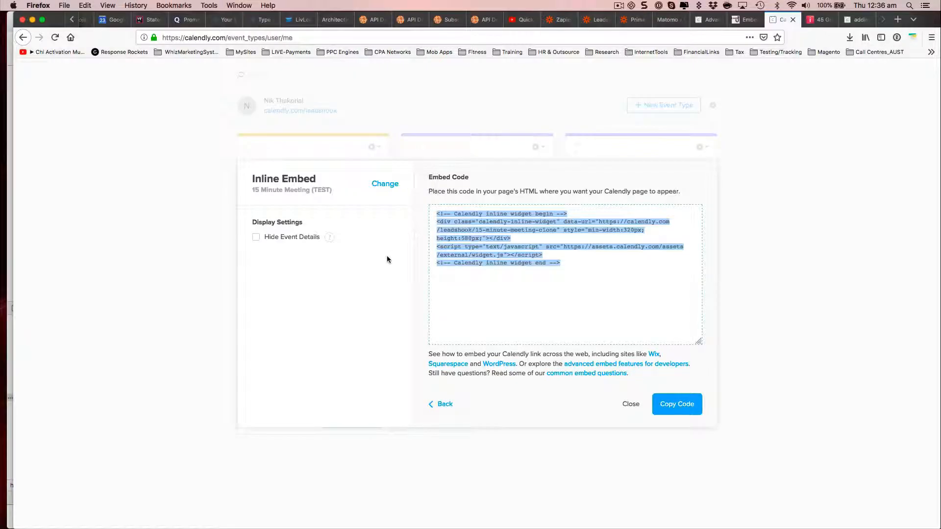
click(864, 24)
scroll(342, 292, up, 10)
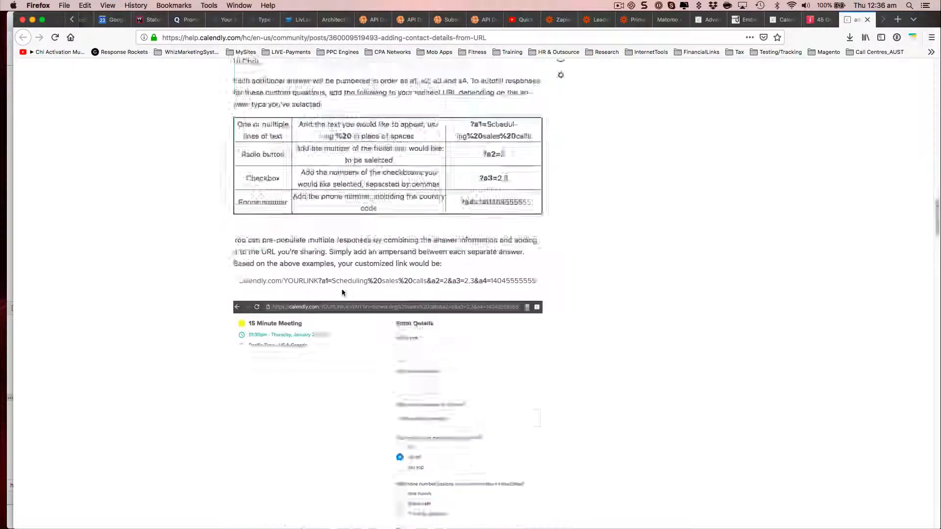
scroll(342, 293, up, 10)
scroll(158, 255, down, 6)
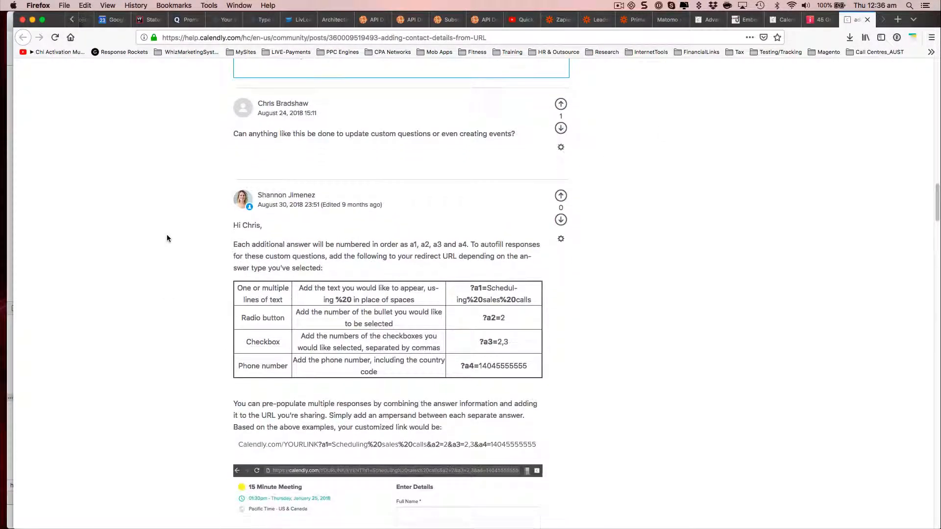
scroll(166, 239, down, 2)
scroll(166, 239, down, 2)
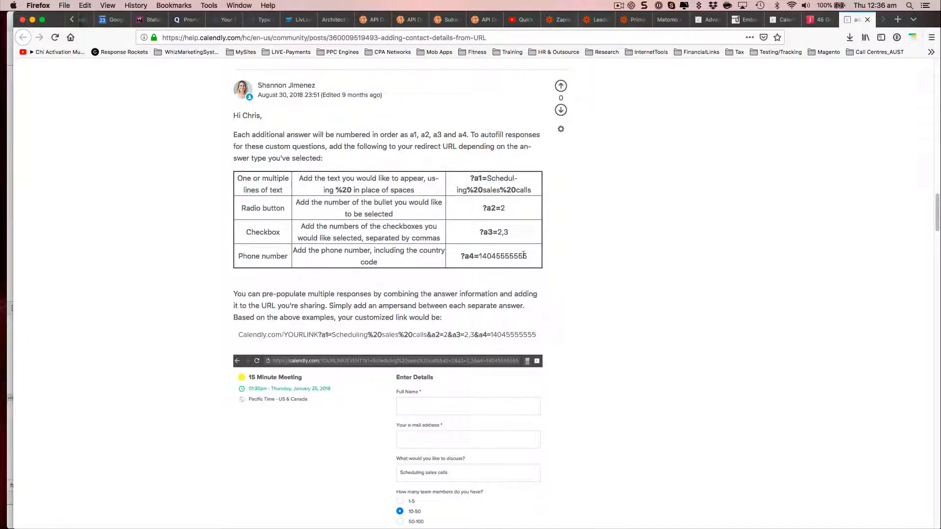
drag(528, 256, 461, 254)
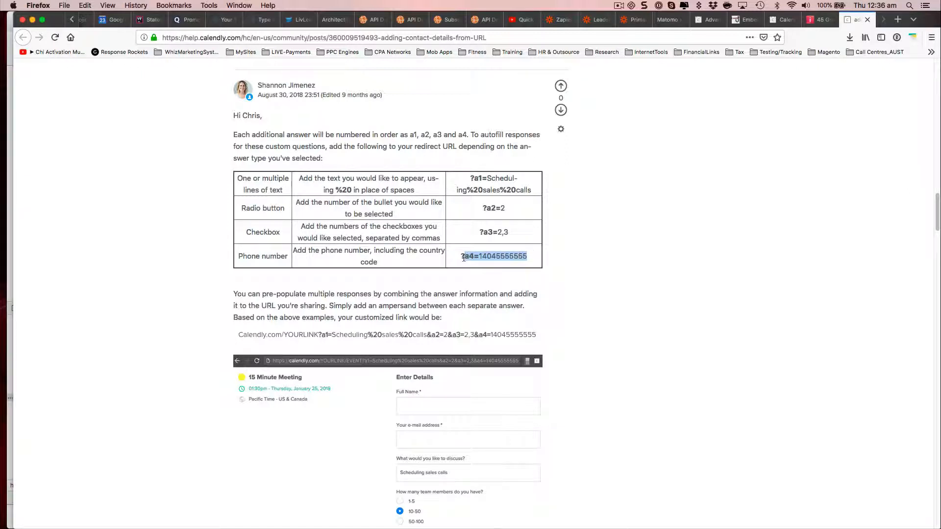
click(509, 258)
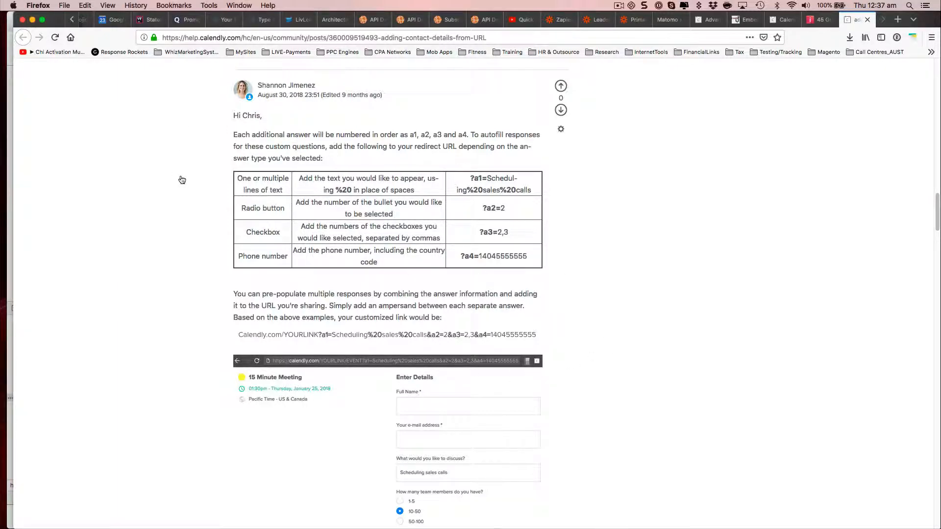
Step: Save the edited Calendly embed code on the Thank you results page
key(super+Tab)
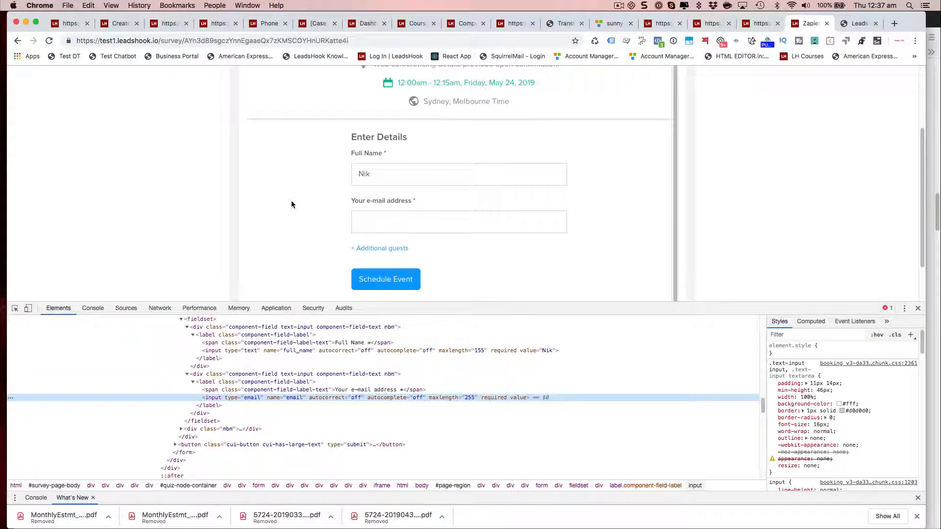
click(763, 25)
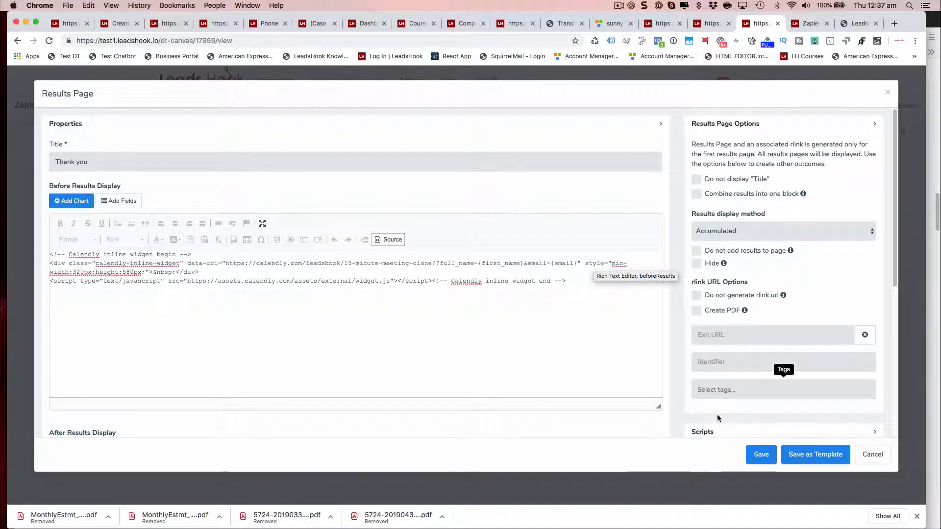
click(764, 456)
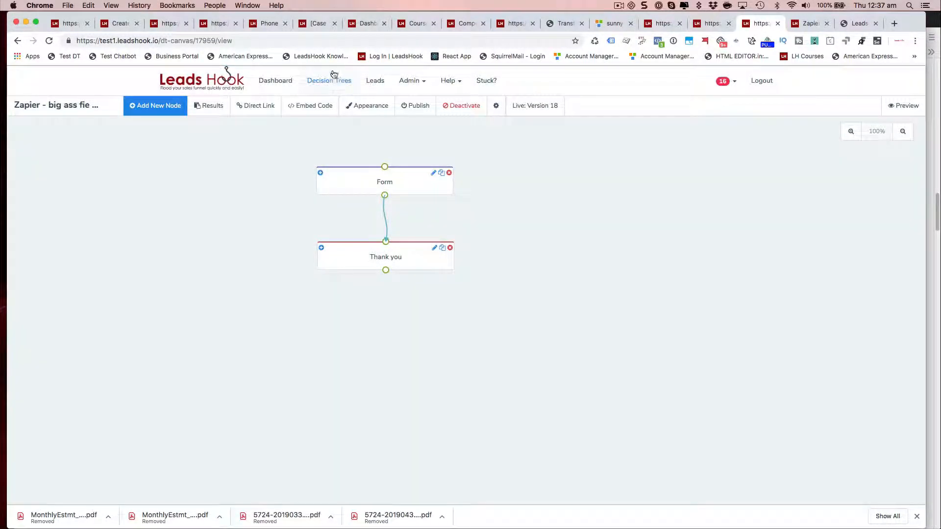
Step: Publish the decision tree, proceeding past the activation warning and saving the new version under a short version name
click(409, 106)
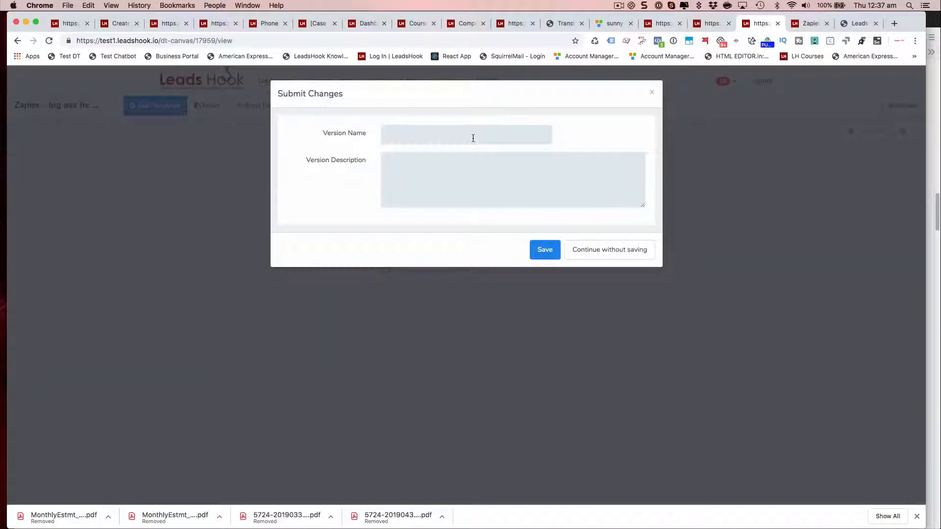
click(472, 138)
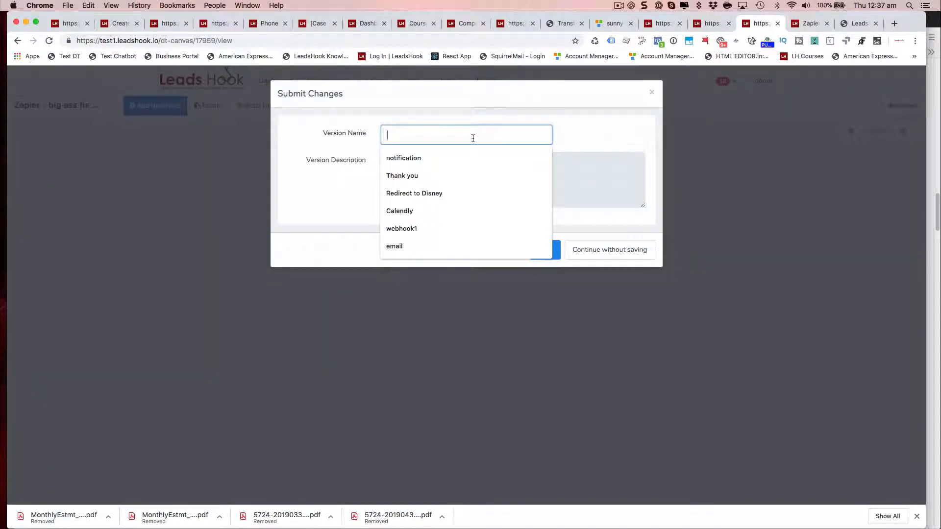
text(Added Varian)
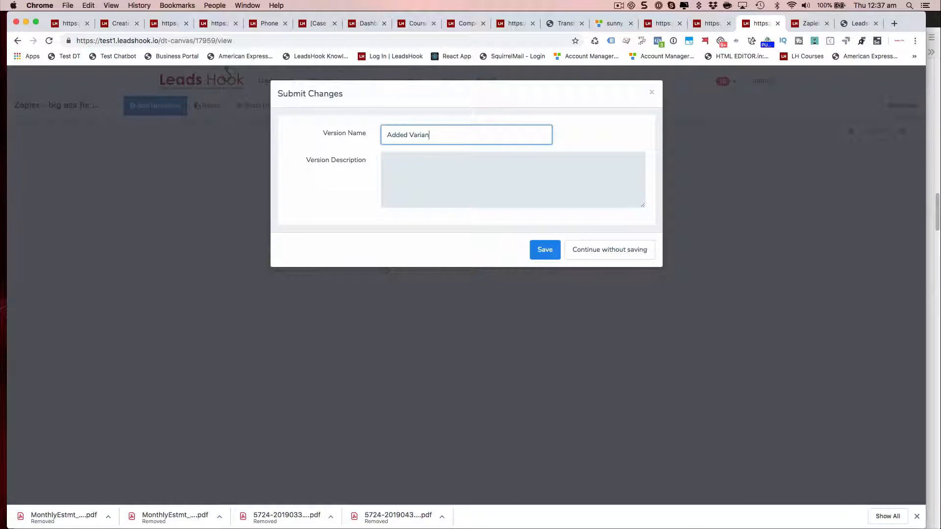
key(BackSpace)
key(BackSpace)
click(548, 248)
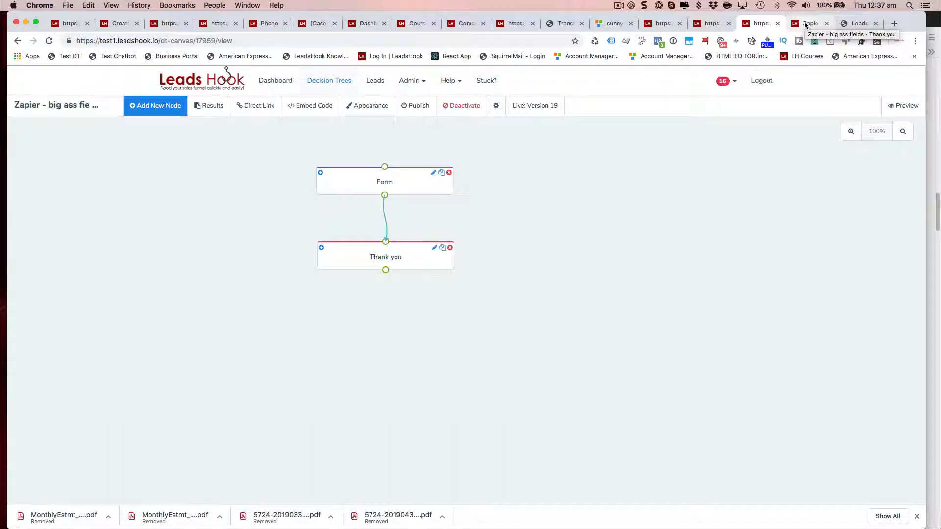
click(805, 23)
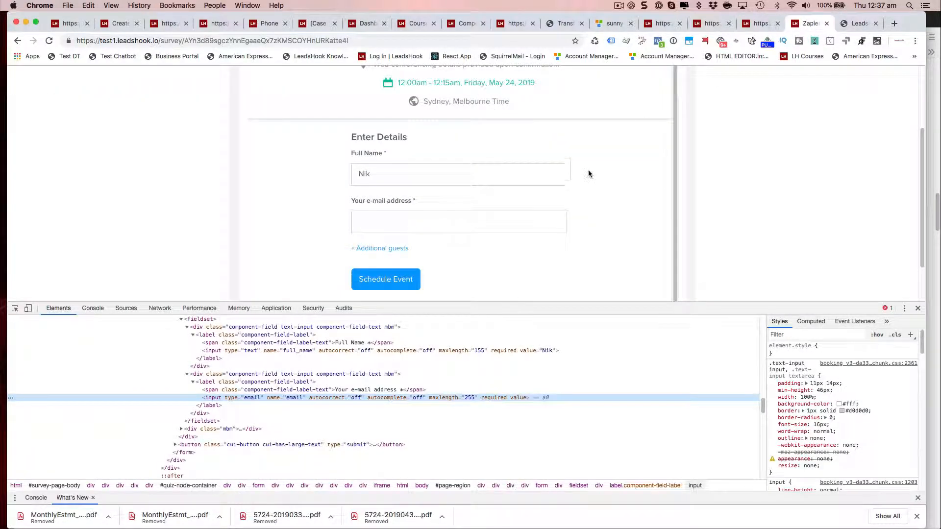
click(49, 41)
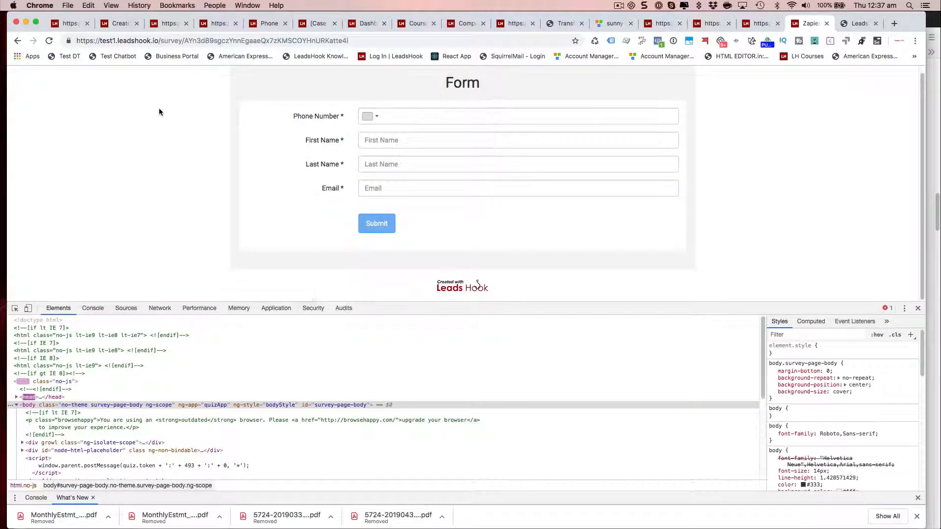
click(391, 117)
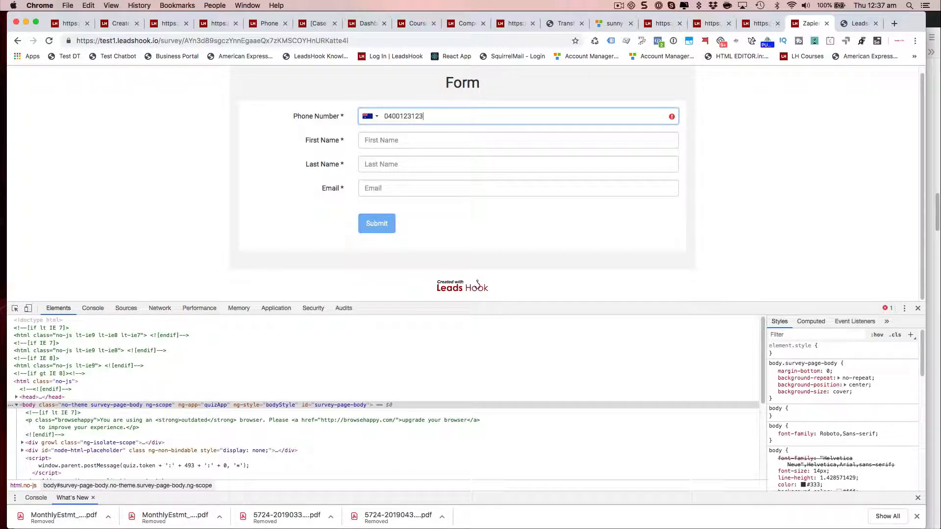
key(Tab)
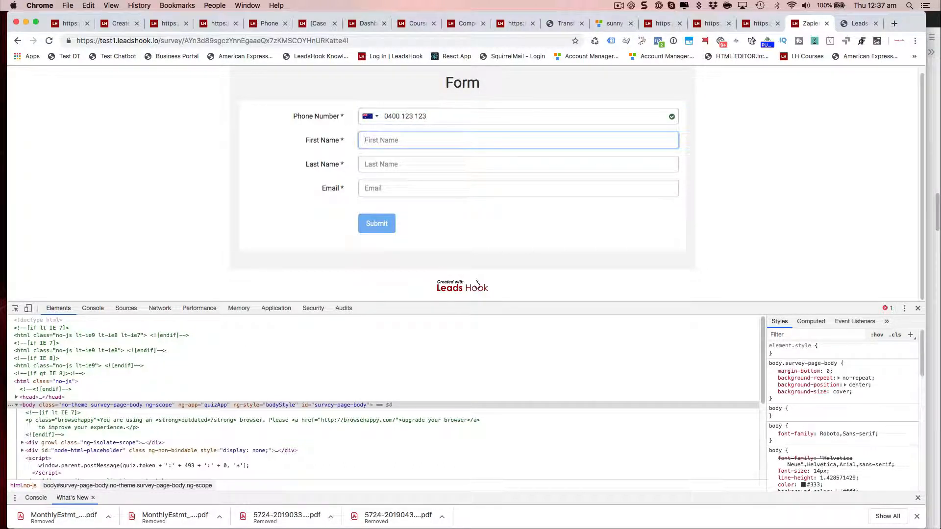
text(Nik)
key(Tab)
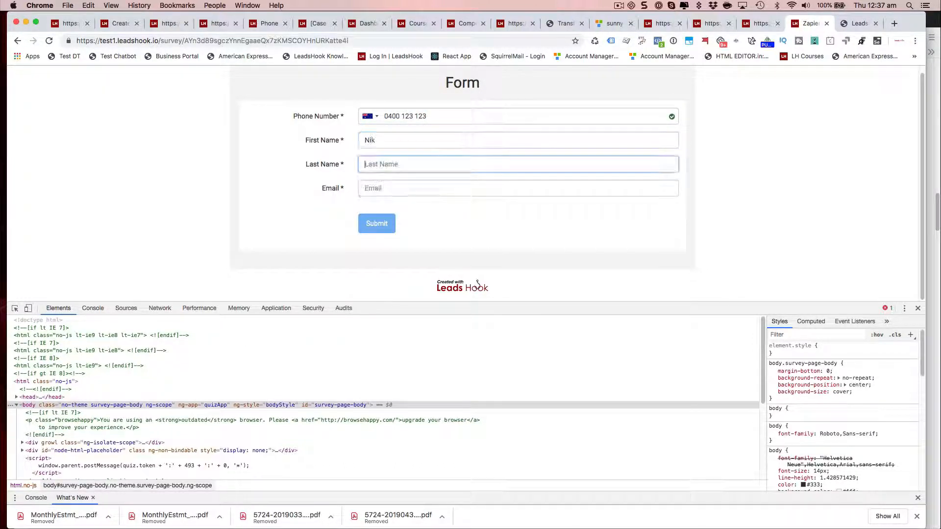
text(Test)
key(Tab)
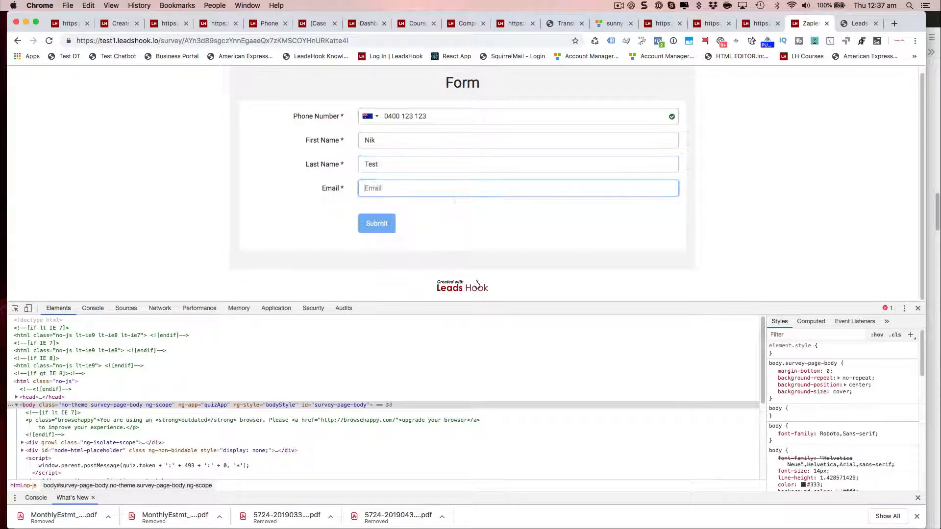
text(myc)
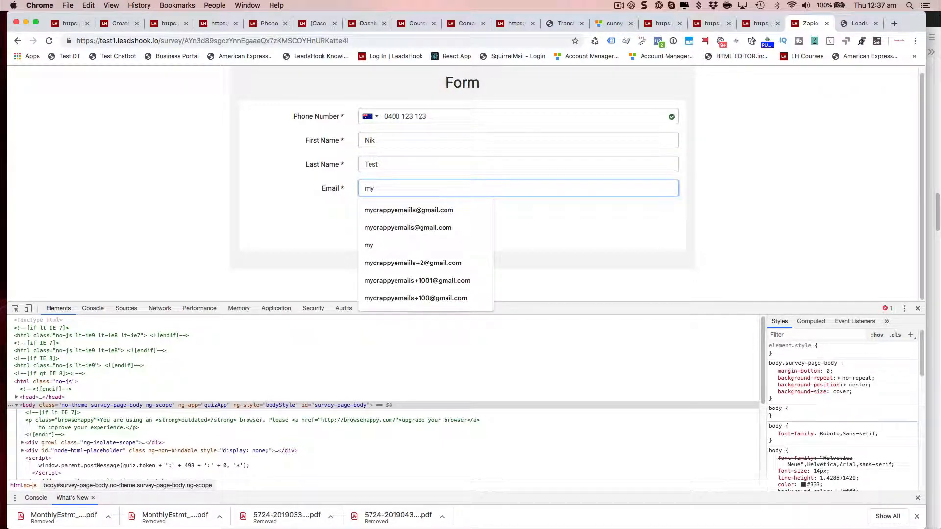
key(Down)
key(Return)
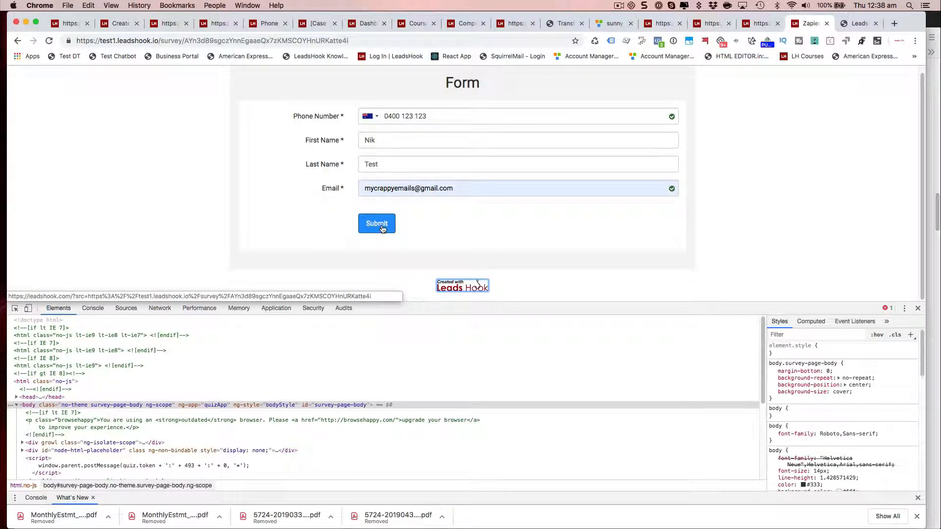
Step: Submit the survey form to reach the Thank you page
click(761, 23)
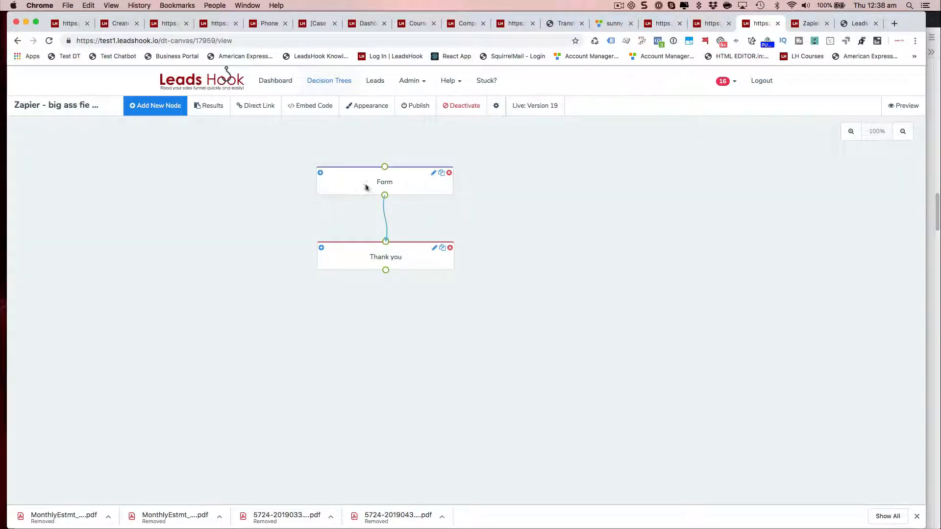
click(809, 23)
click(369, 227)
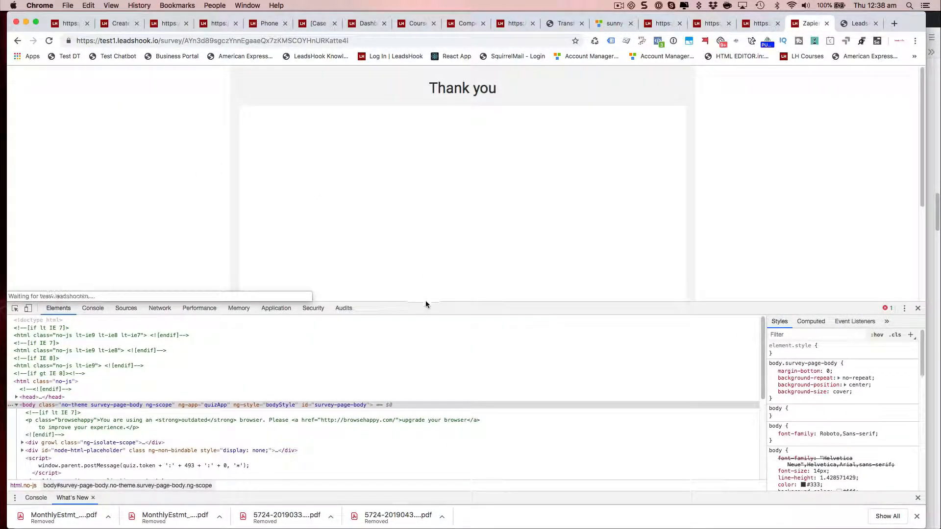
Step: Book Friday, May 31 at 12:30am in the embedded Calendly widget to open its details form
drag(426, 302, 421, 451)
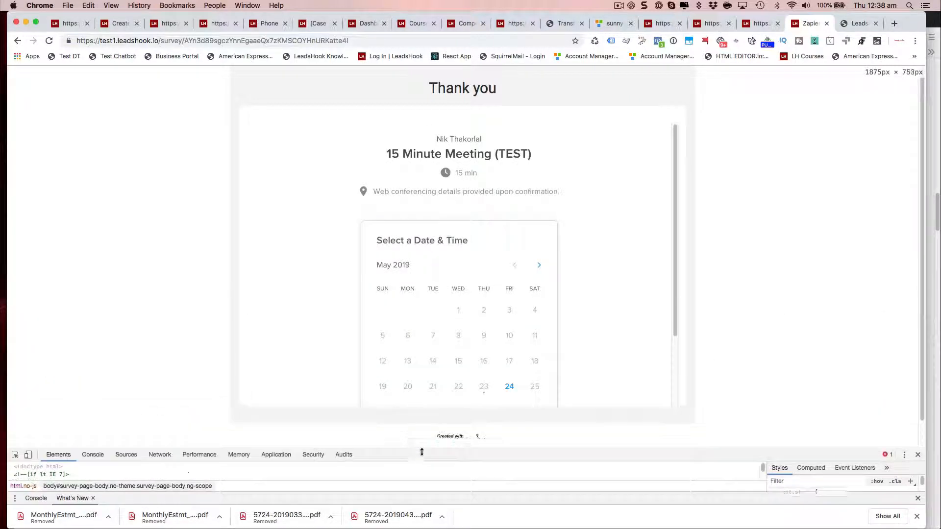
scroll(319, 262, down, 3)
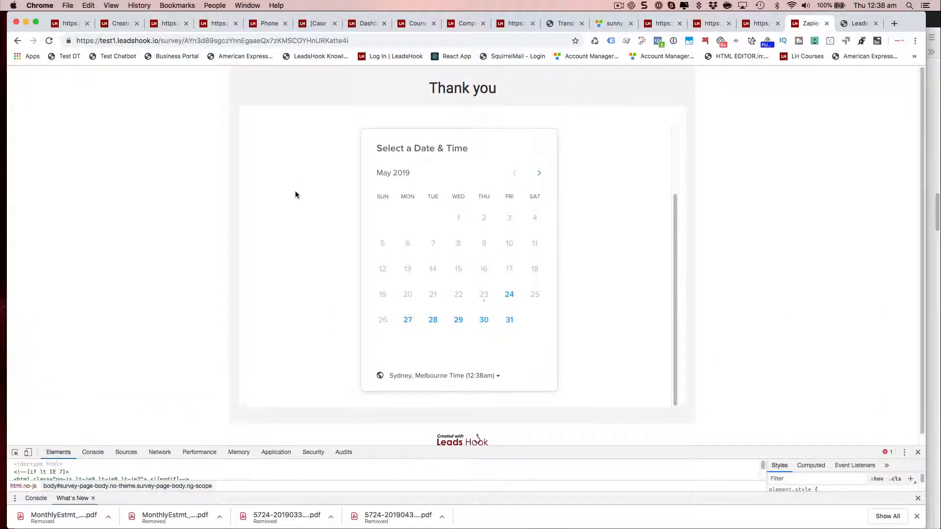
click(510, 325)
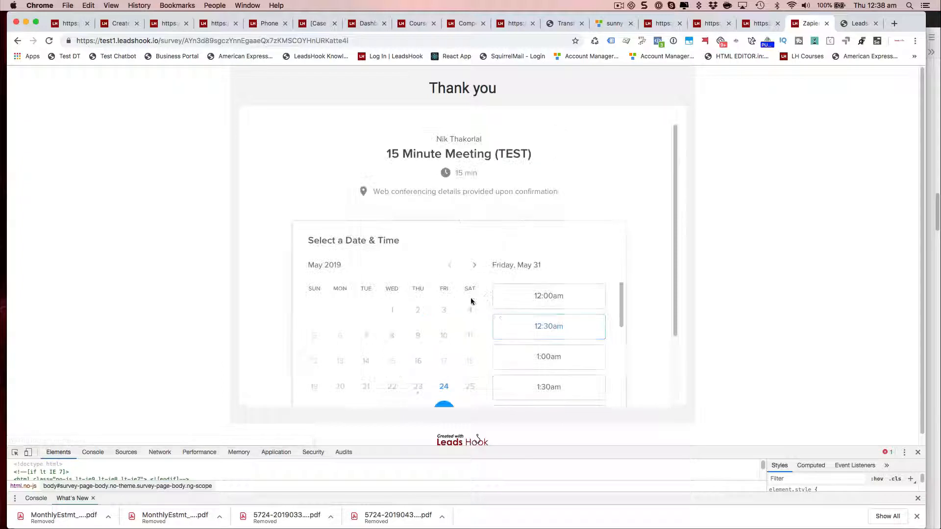
click(543, 329)
click(578, 327)
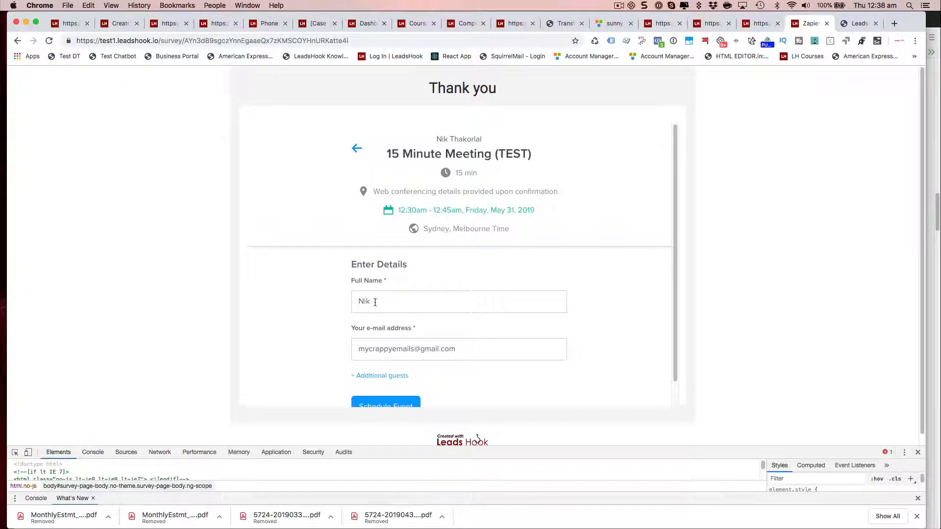
Step: Review the prefilled Full Name and e-mail fields on the Calendly details form
scroll(351, 309, down, 1)
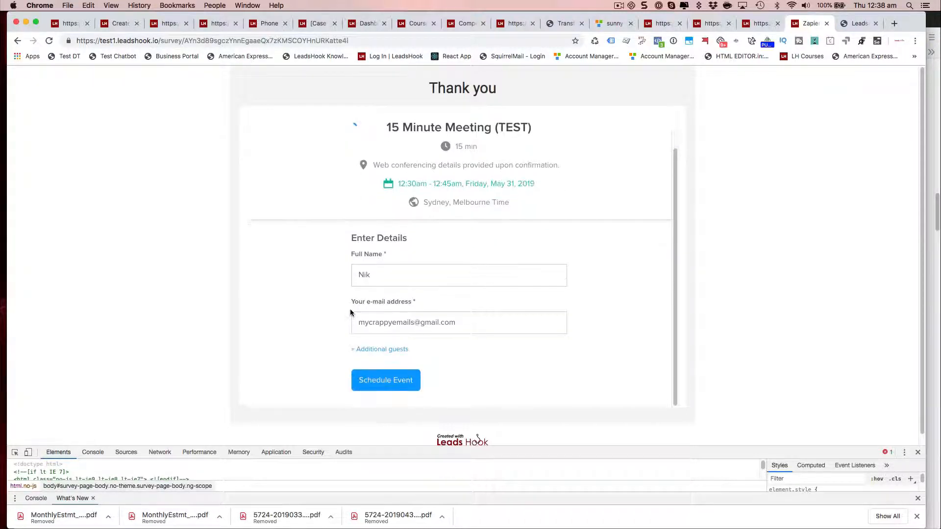
scroll(349, 308, up, 1)
scroll(350, 309, down, 1)
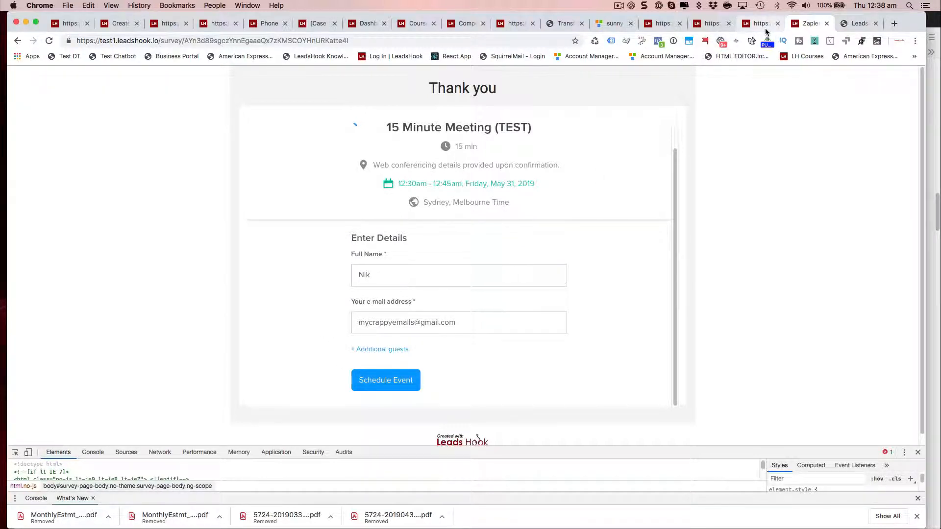
Step: Compare the help article's custom-question parameter table with the prefilled booking form
key(super+Tab)
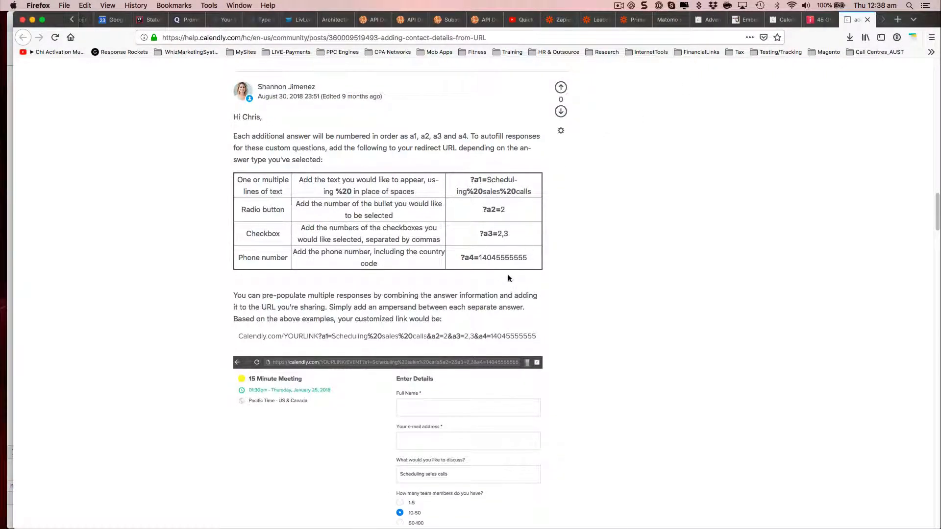
scroll(508, 278, up, 1)
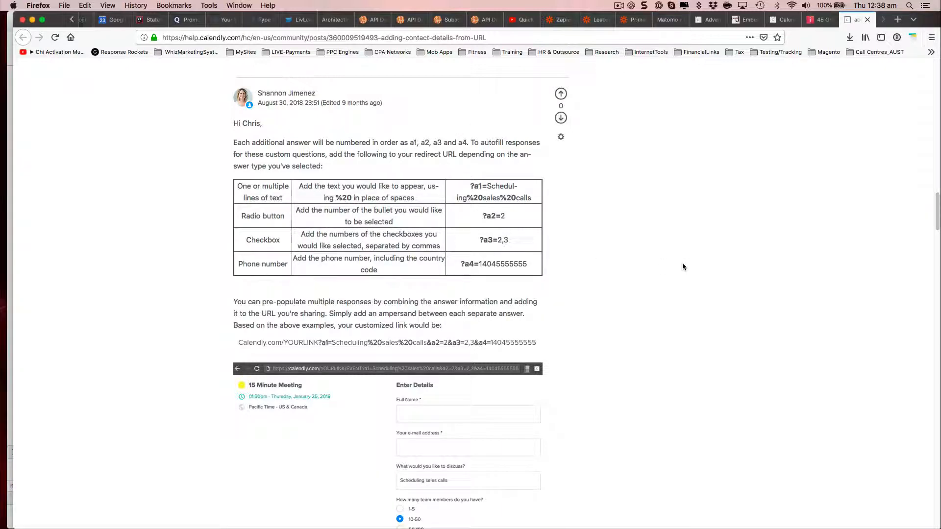
key(super+Tab)
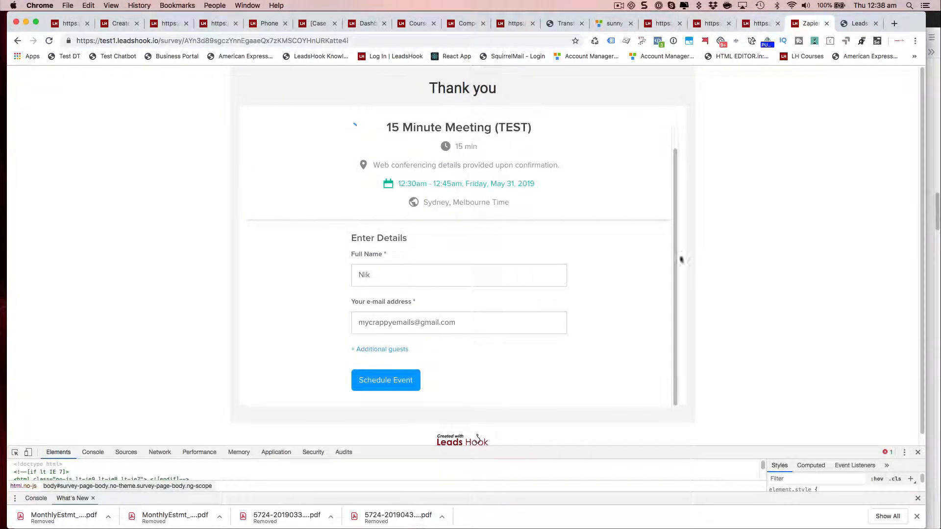
scroll(629, 249, down, 1)
scroll(629, 250, up, 1)
scroll(601, 219, down, 1)
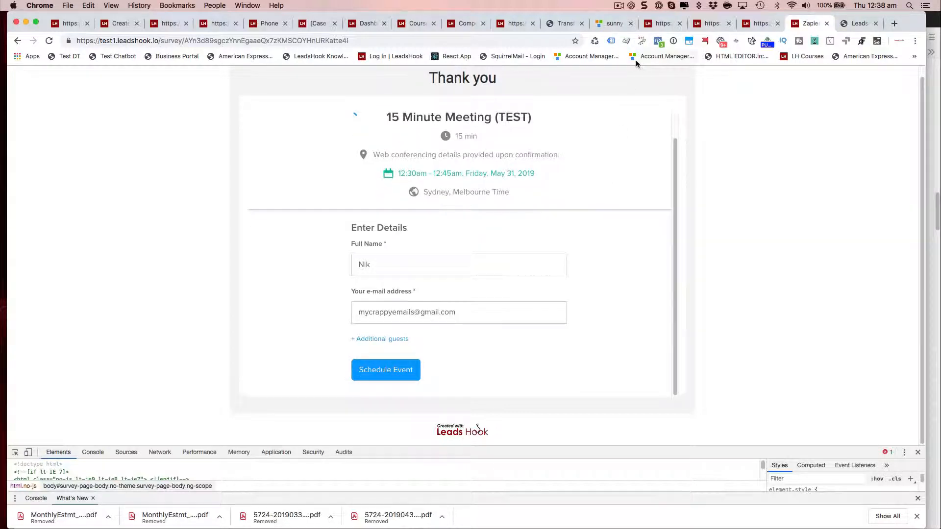
click(619, 6)
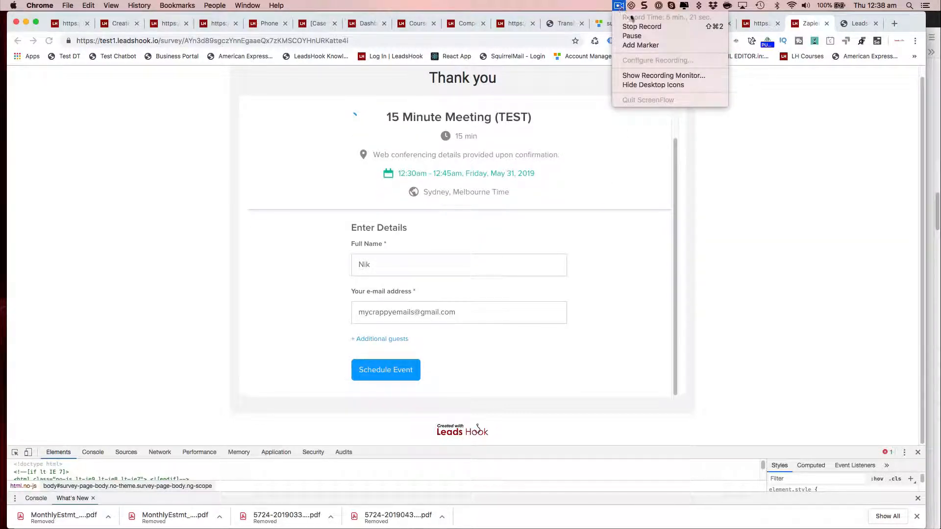